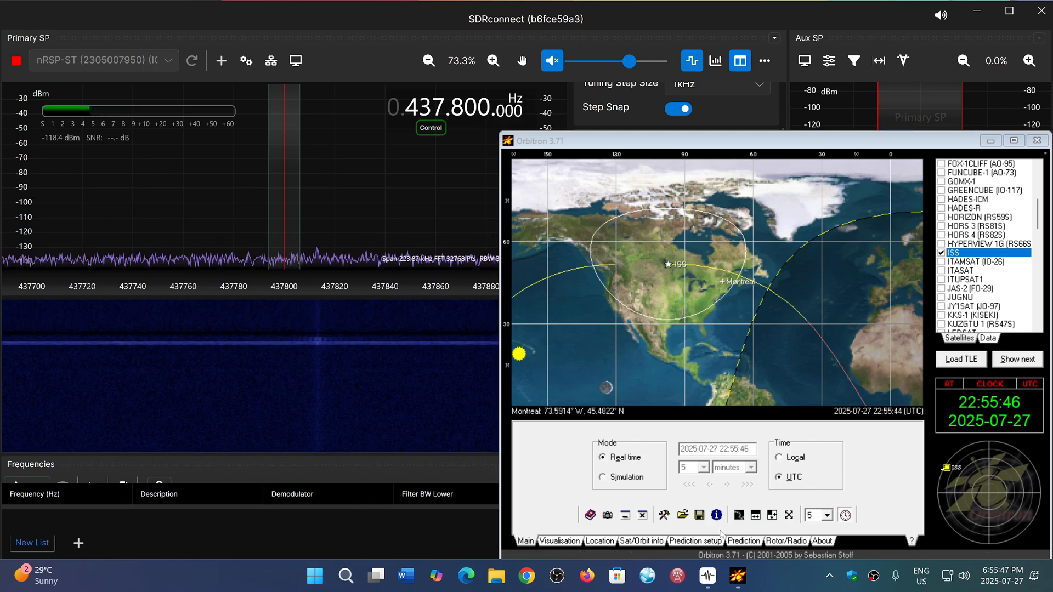
# Zoom the spectrum in to 86.7% around 437.800 MHz, then return to Orbitron's ISS map.
pyautogui.click(492, 62)
pyautogui.click(493, 62)
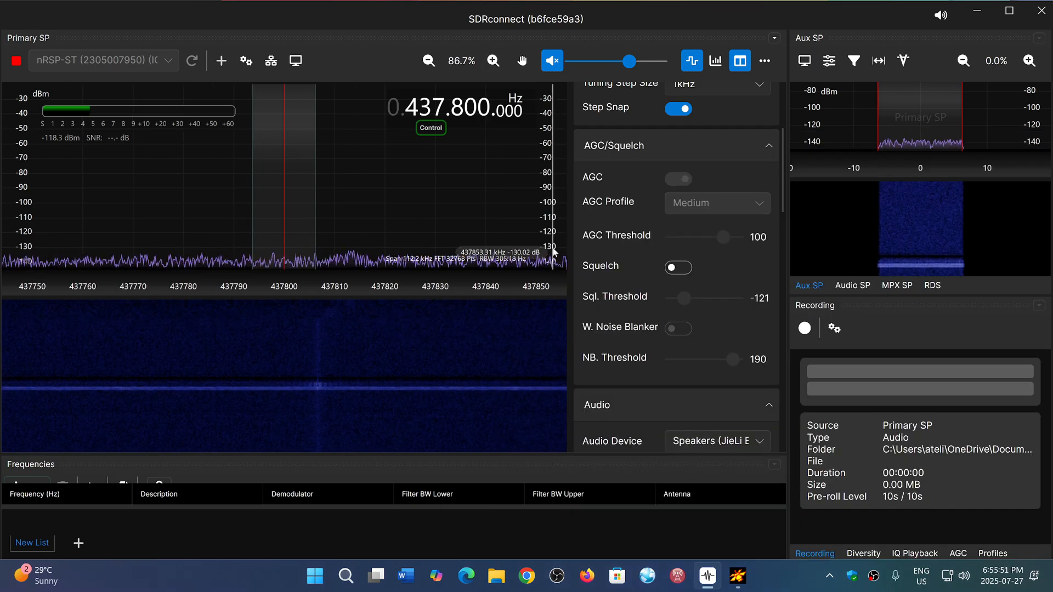
pyautogui.click(741, 582)
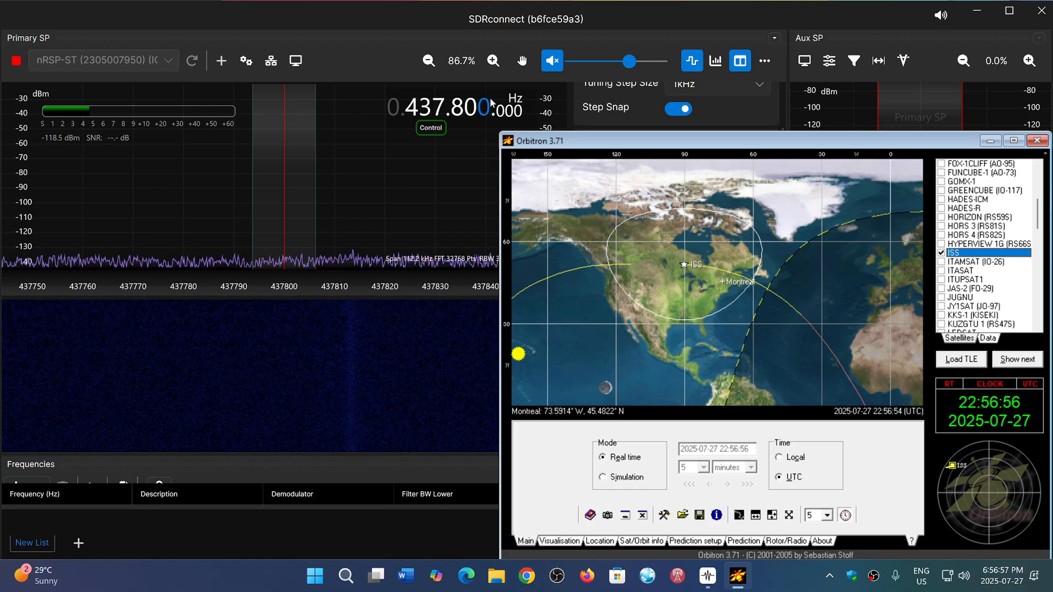
# Retune from 437.800 to 437.805 MHz for Doppler, then check the ISS position in Orbitron.
pyautogui.click(486, 103)
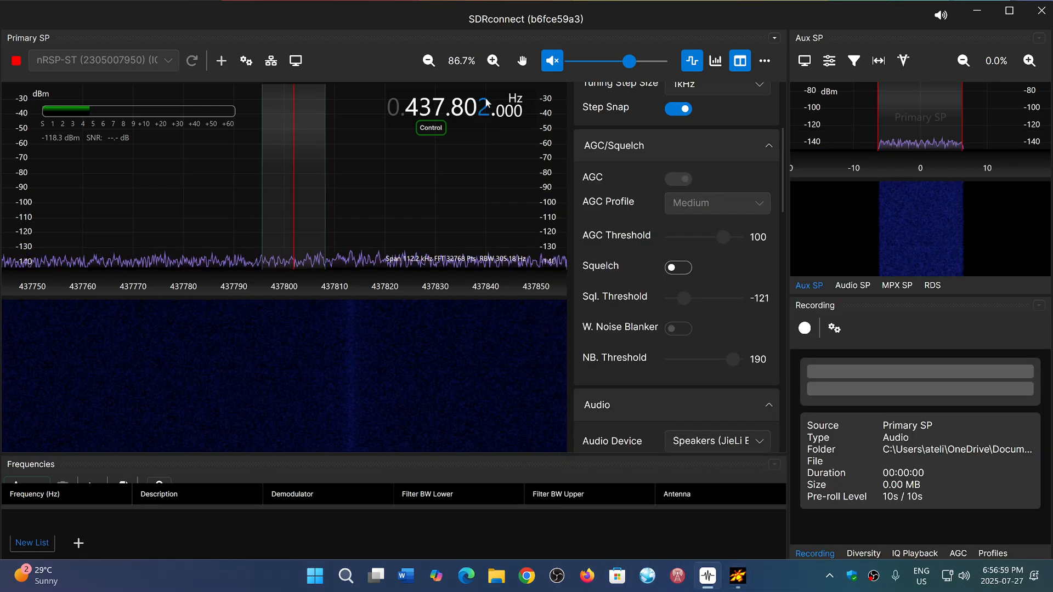
pyautogui.scroll(3, 485, 98)
pyautogui.scroll(1, 485, 97)
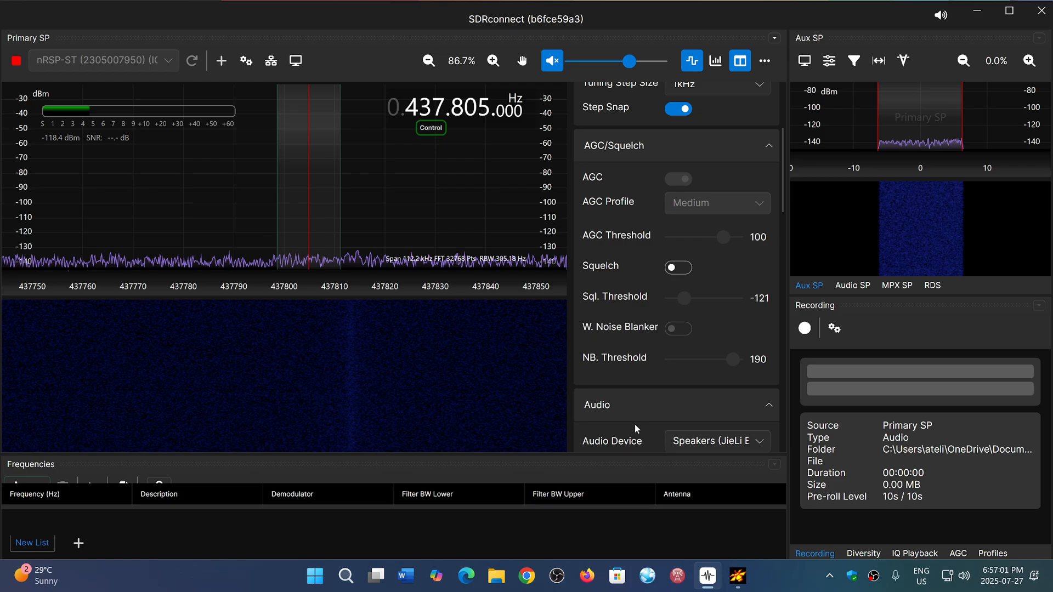
pyautogui.click(740, 578)
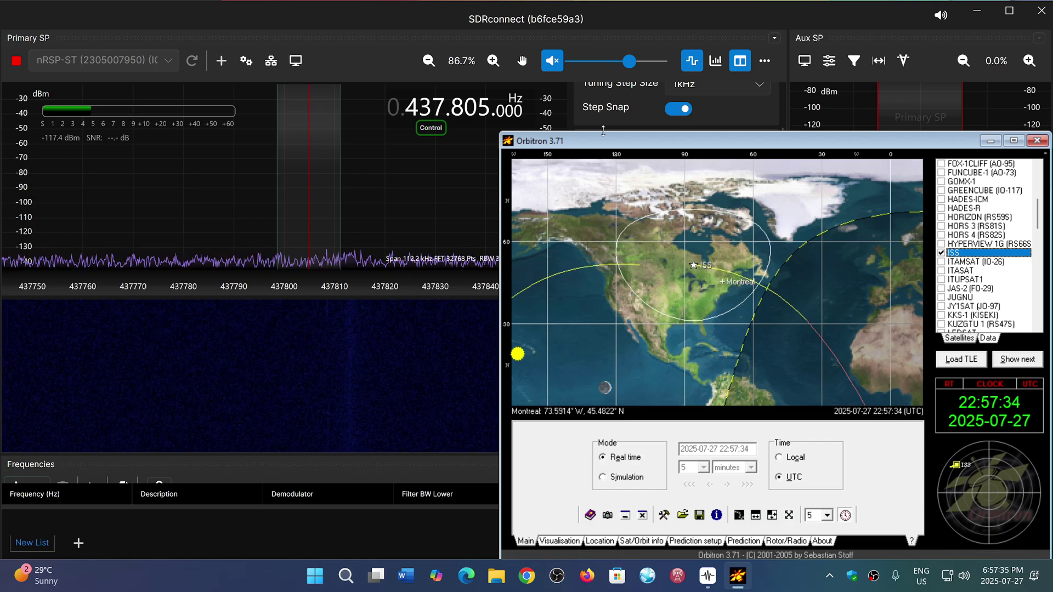
# Unmute the receiver audio, check the ISS in Orbitron, and raise the volume slightly.
pyautogui.click(554, 61)
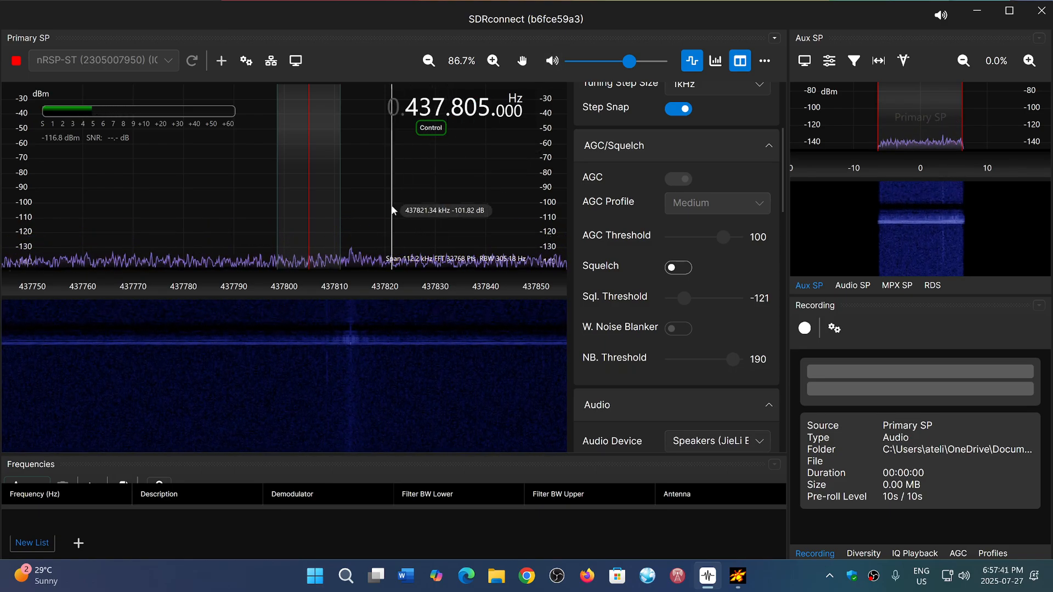
pyautogui.moveTo(738, 577)
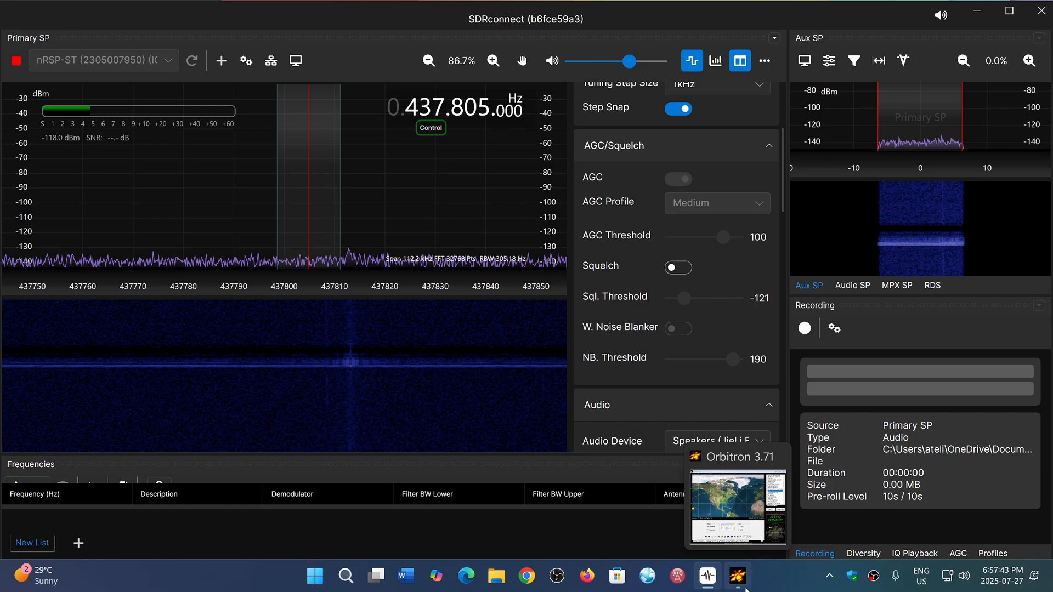
pyautogui.click(718, 516)
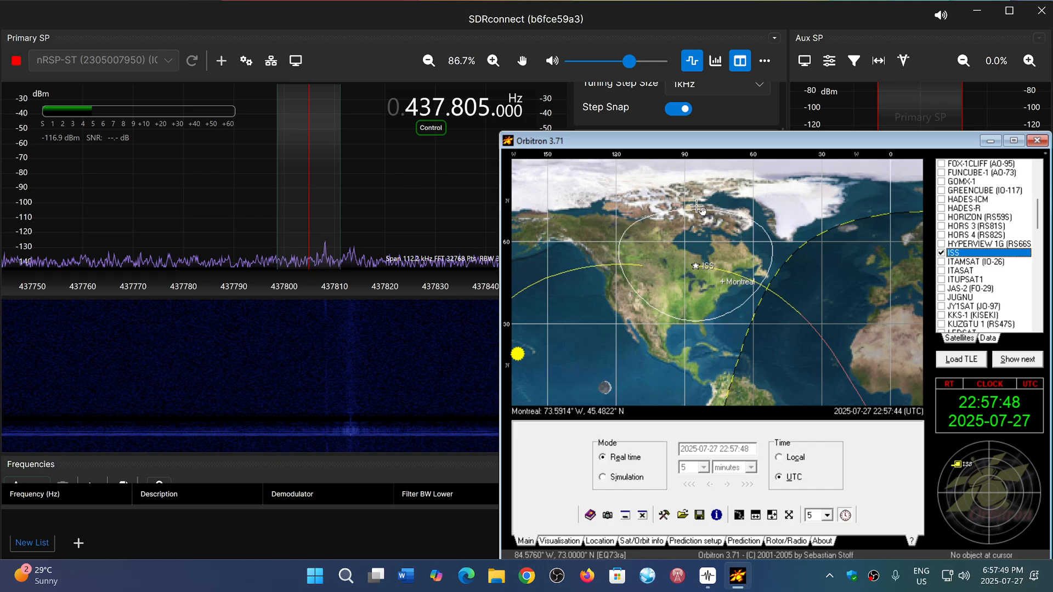
pyautogui.moveTo(636, 67); pyautogui.dragTo(641, 69)
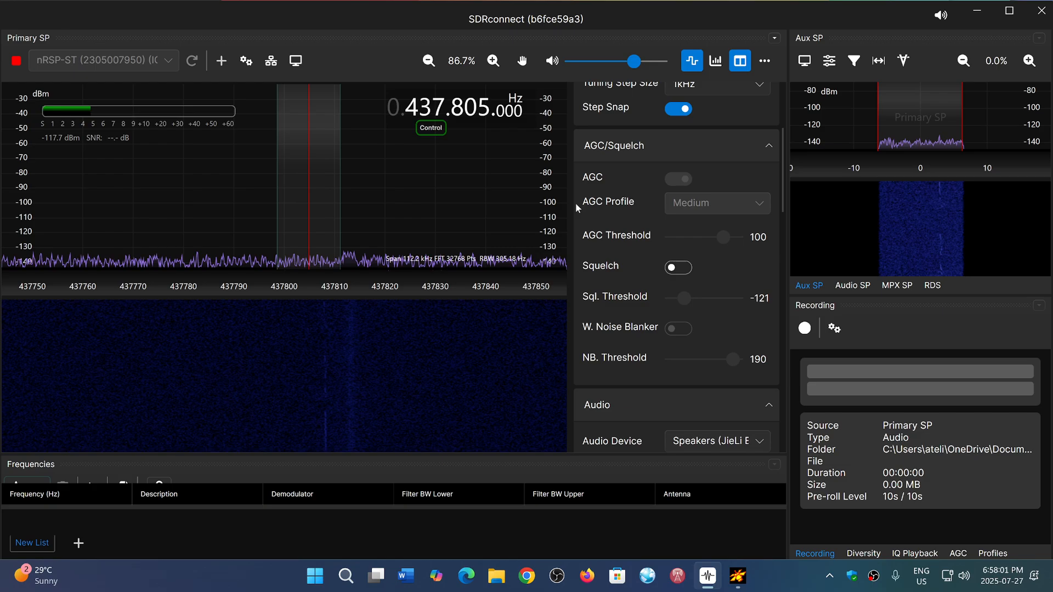
pyautogui.scroll(3, 639, 225)
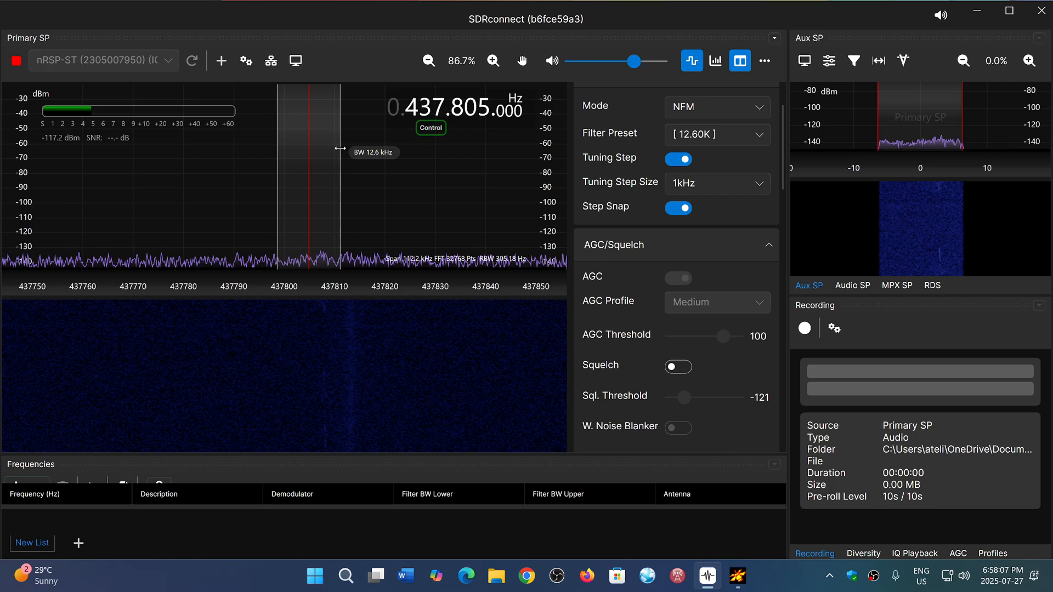
# Narrow the NFM filter passband to 11.78K and retune down while checking the ISS track.
pyautogui.moveTo(340, 148); pyautogui.dragTo(337, 149)
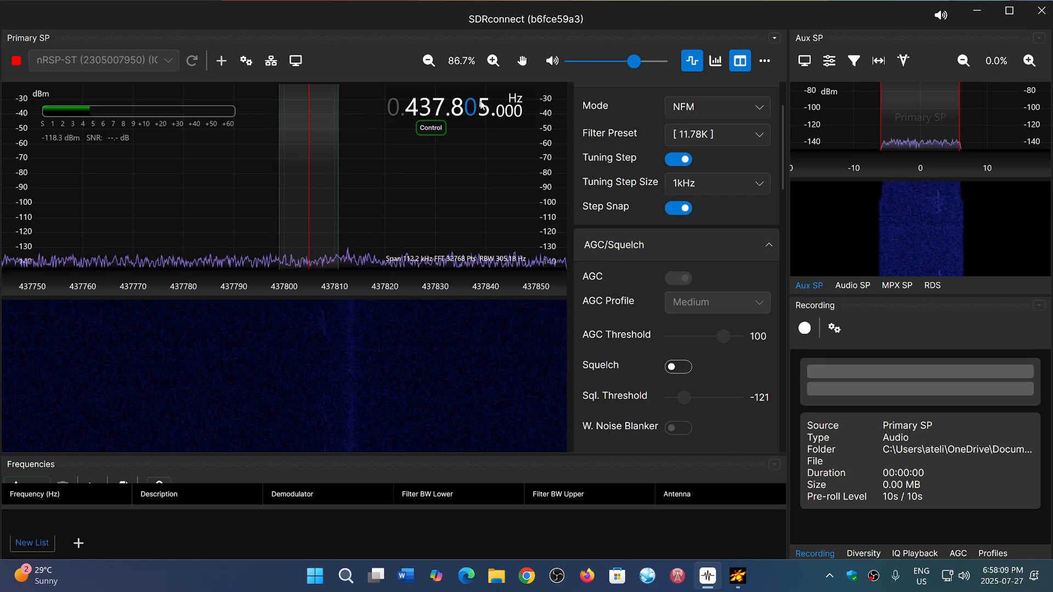
pyautogui.scroll(3, 485, 108)
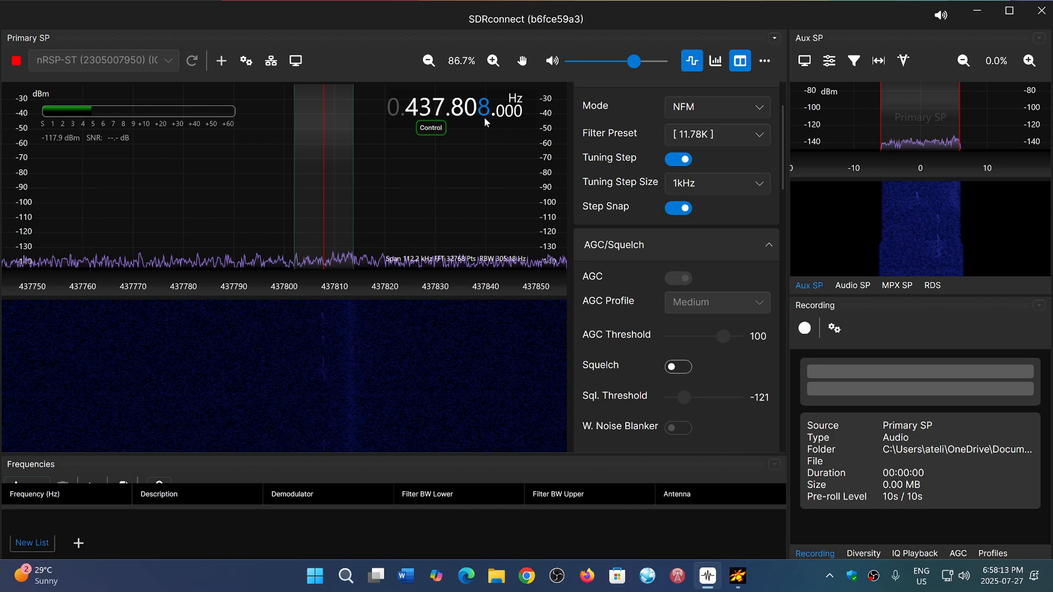
pyautogui.click(738, 577)
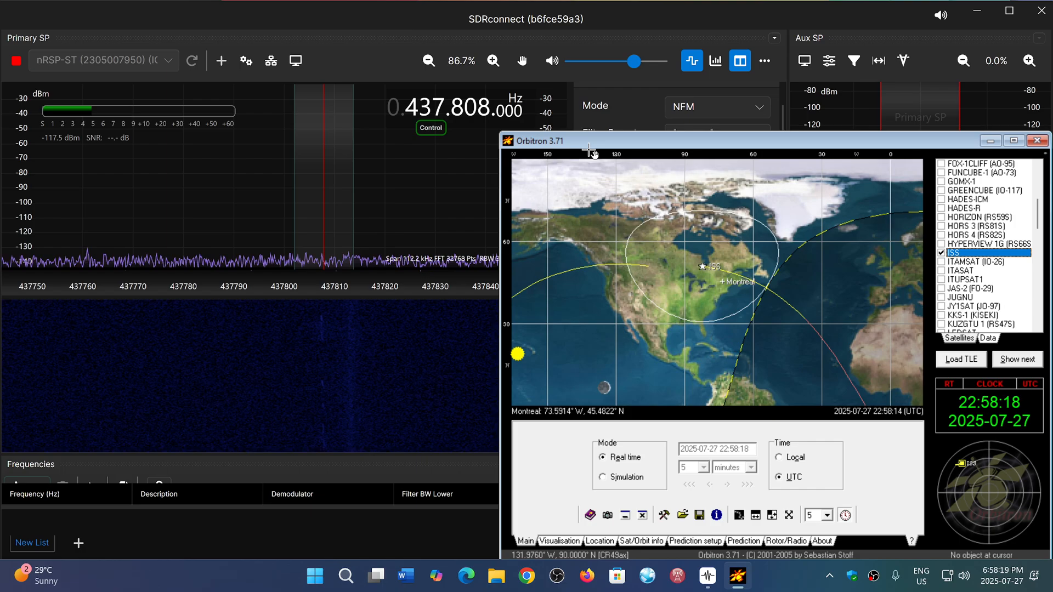
pyautogui.click(483, 116)
pyautogui.scroll(-1, 484, 115)
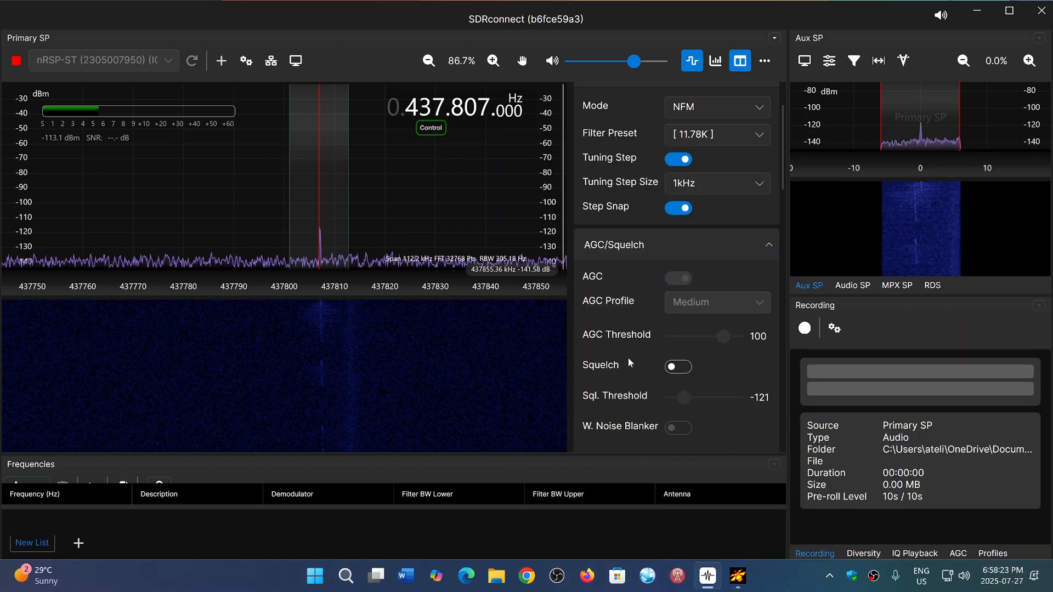
pyautogui.click(738, 575)
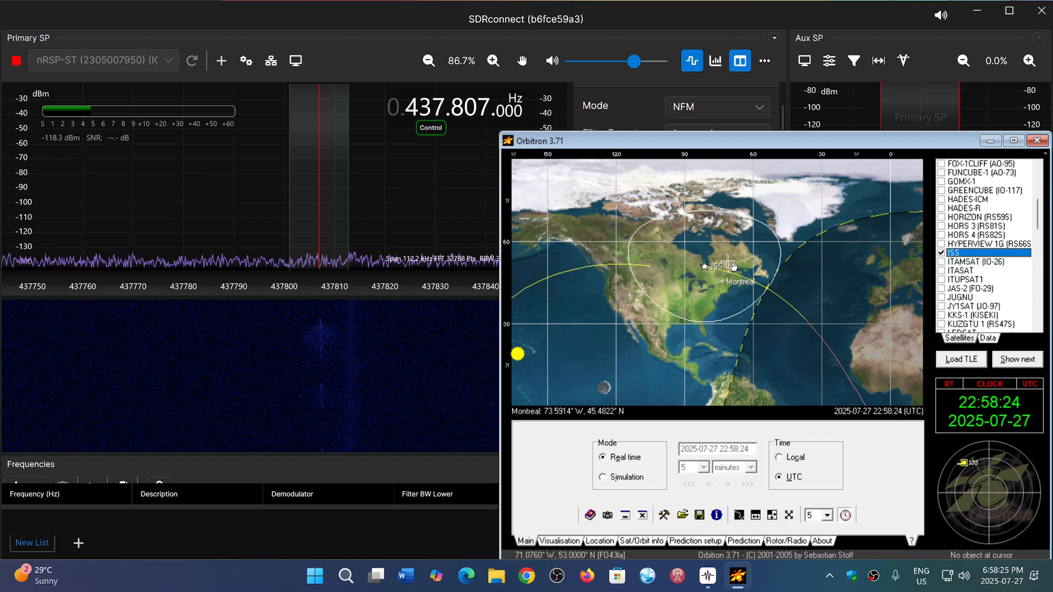
# Continue retuning down to 437.805 MHz, check Orbitron again, and raise the volume.
pyautogui.click(484, 114)
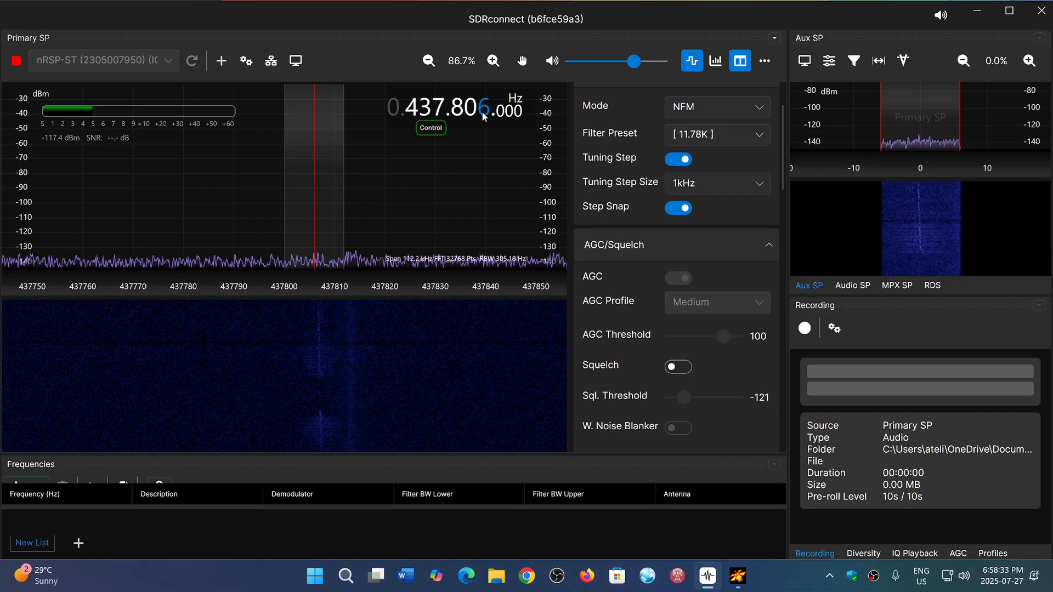
pyautogui.scroll(-1, 484, 114)
pyautogui.scroll(-1, 486, 113)
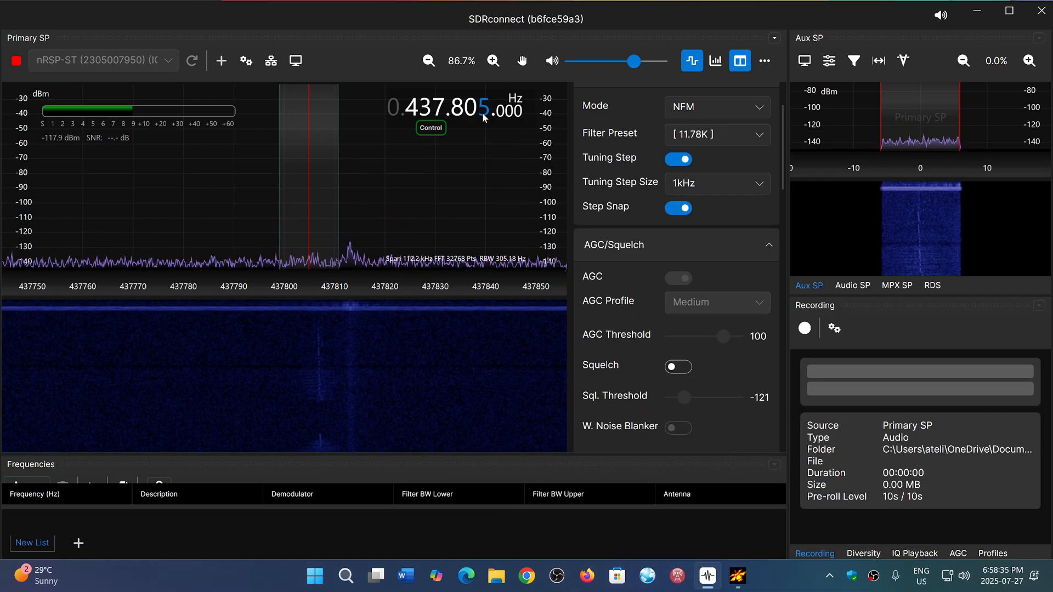
pyautogui.click(738, 577)
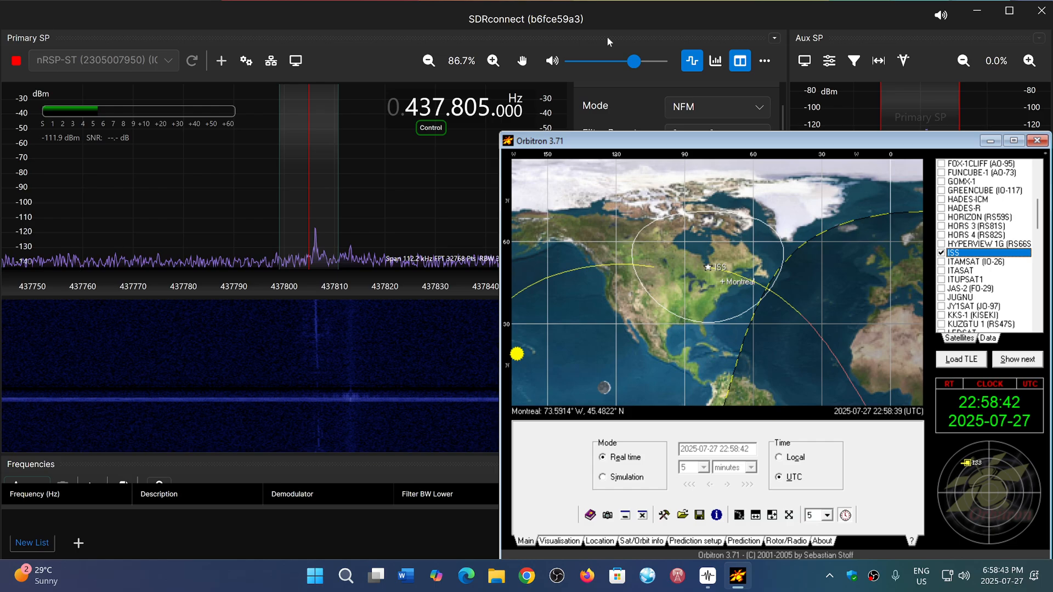
pyautogui.click(640, 64)
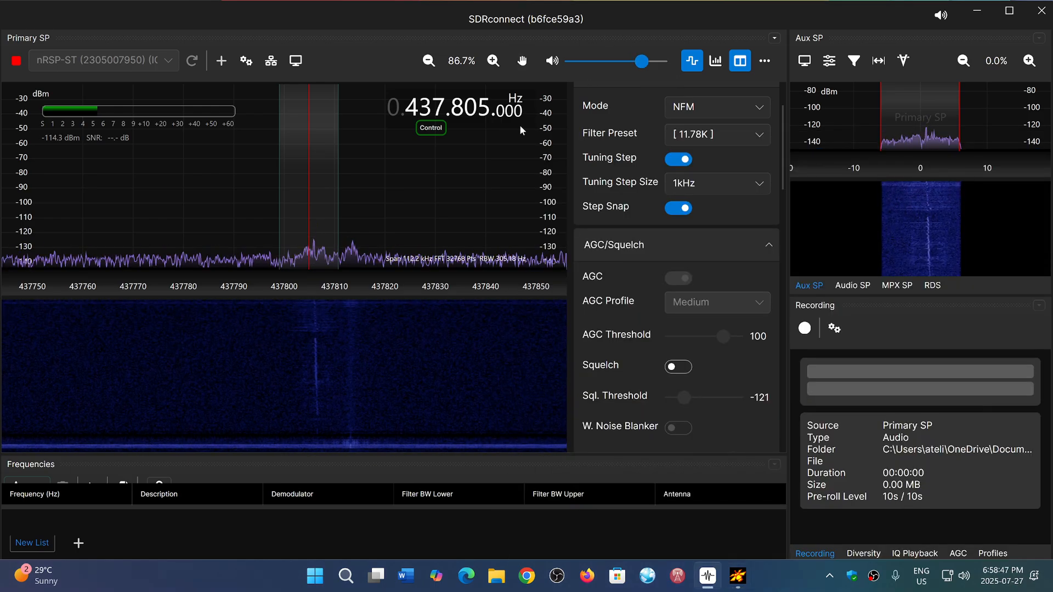
# Check the ISS map, then lower the tuned frequency to follow the Doppler shift.
pyautogui.click(737, 578)
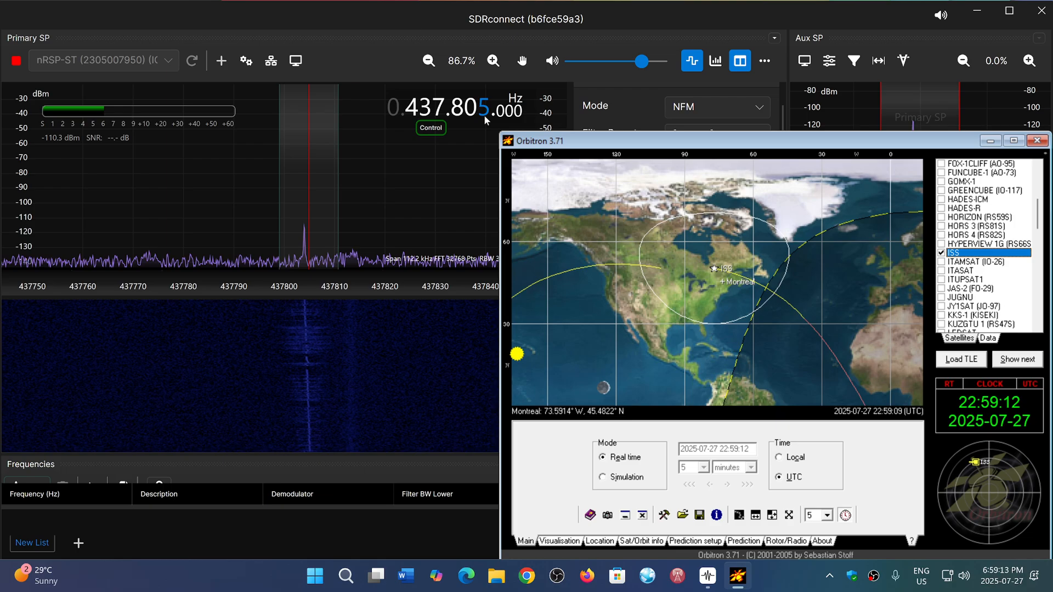
pyautogui.click(484, 114)
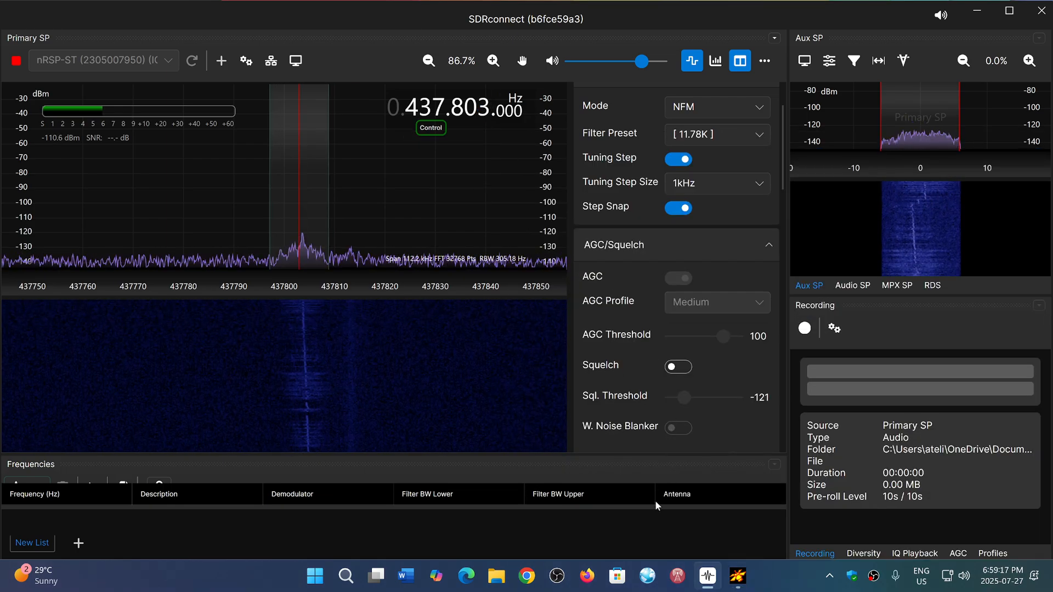
pyautogui.click(737, 577)
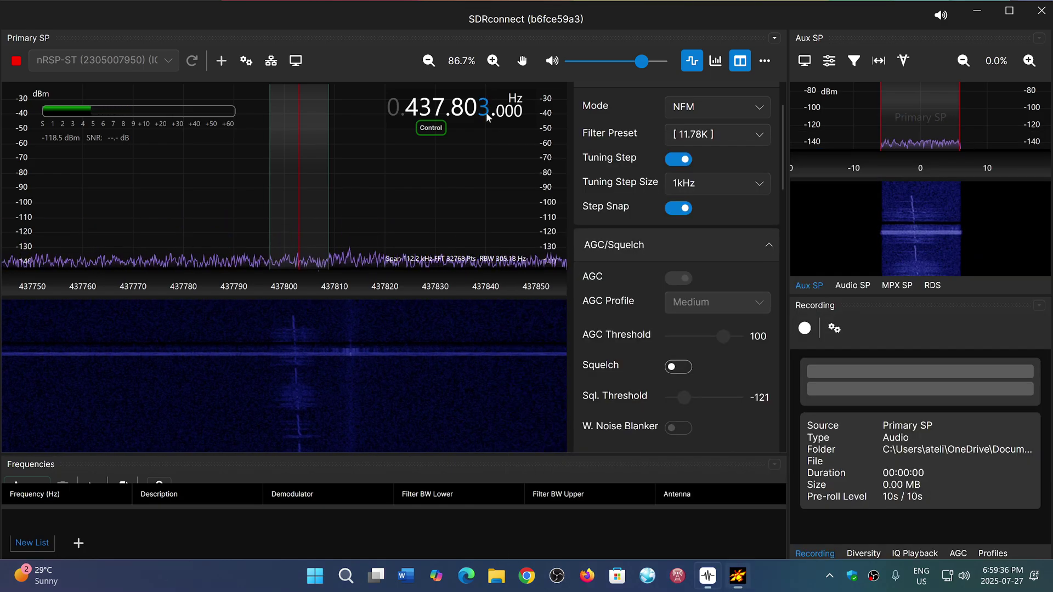
# Step the frequency down through 437.801 to 437.799 MHz while watching the tracking map.
pyautogui.click(487, 117)
pyautogui.scroll(-2, 487, 117)
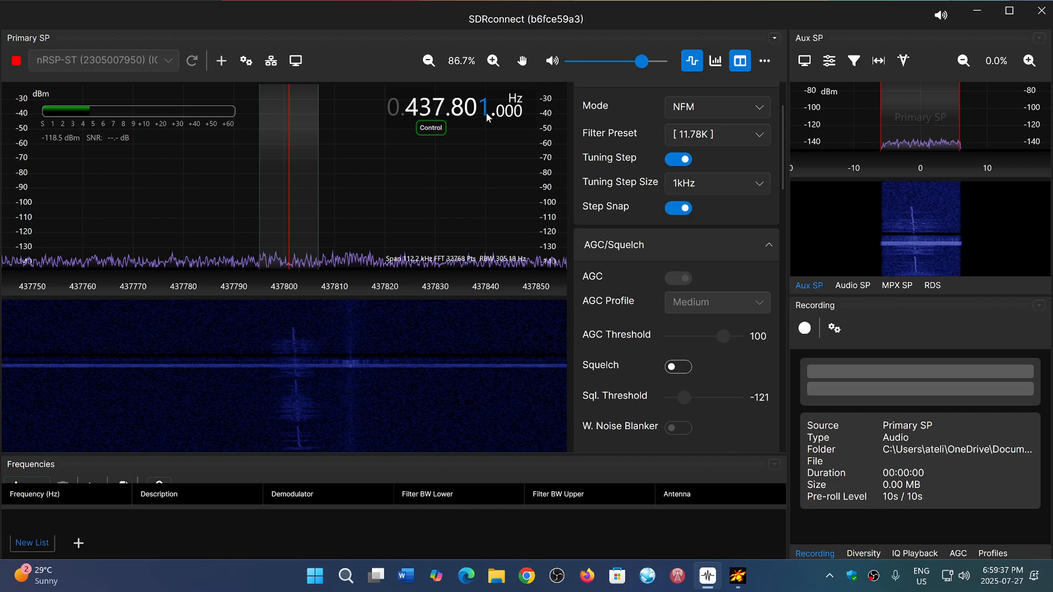
pyautogui.hotkey('alt', 'Tab')
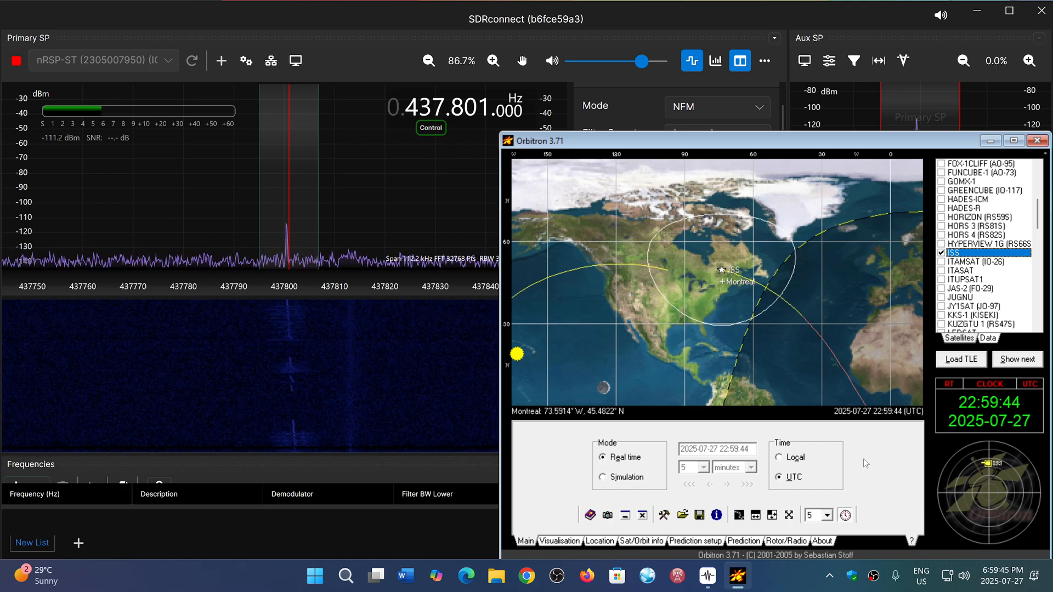
pyautogui.click(483, 113)
pyautogui.scroll(-2, 483, 112)
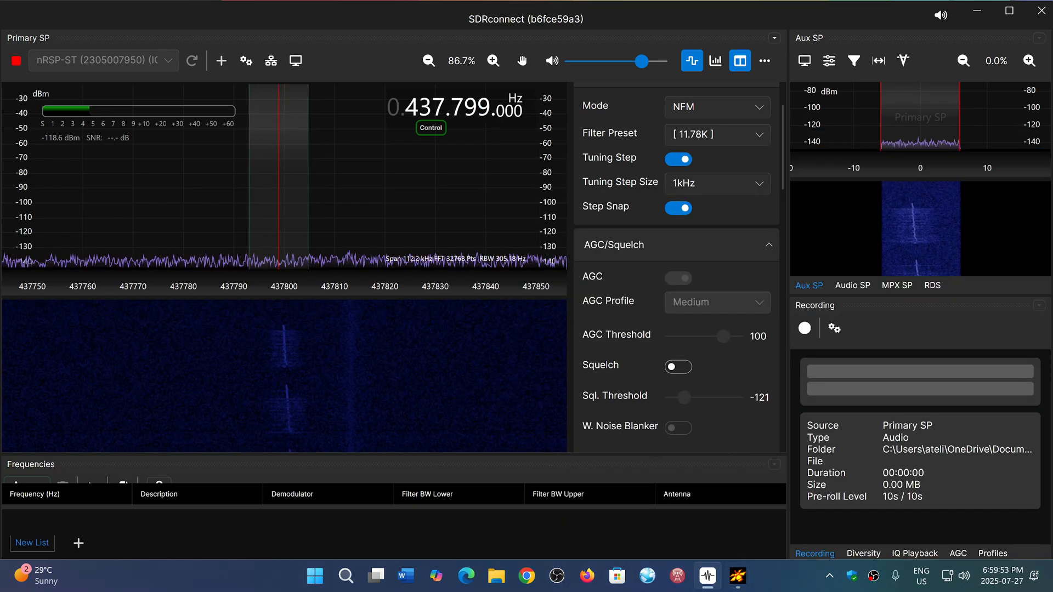
# Check the ISS on the map and retune down to 437.797 MHz.
pyautogui.click(738, 576)
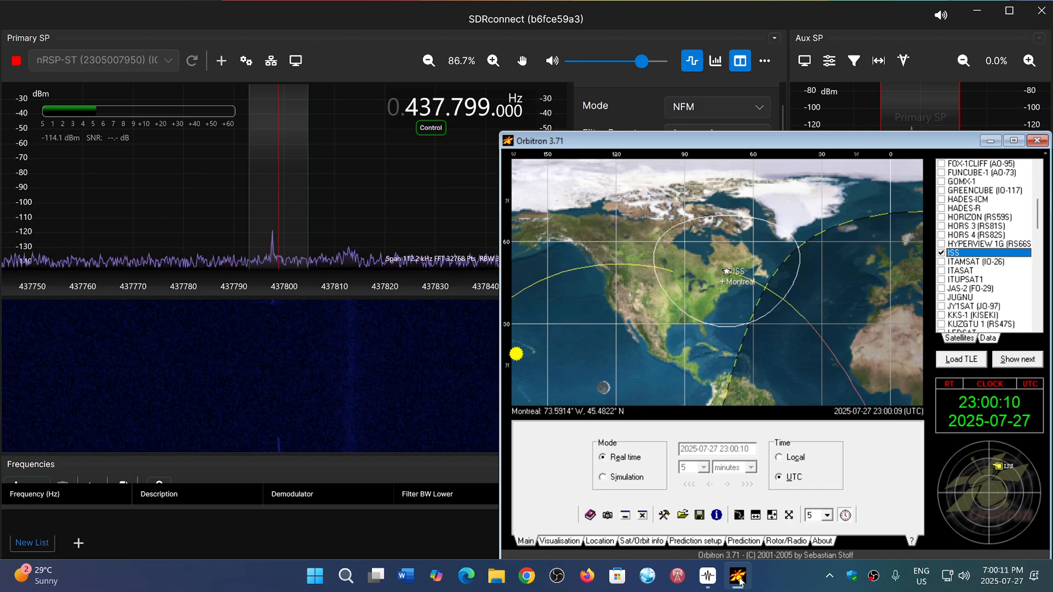
pyautogui.click(486, 118)
pyautogui.scroll(-1, 487, 118)
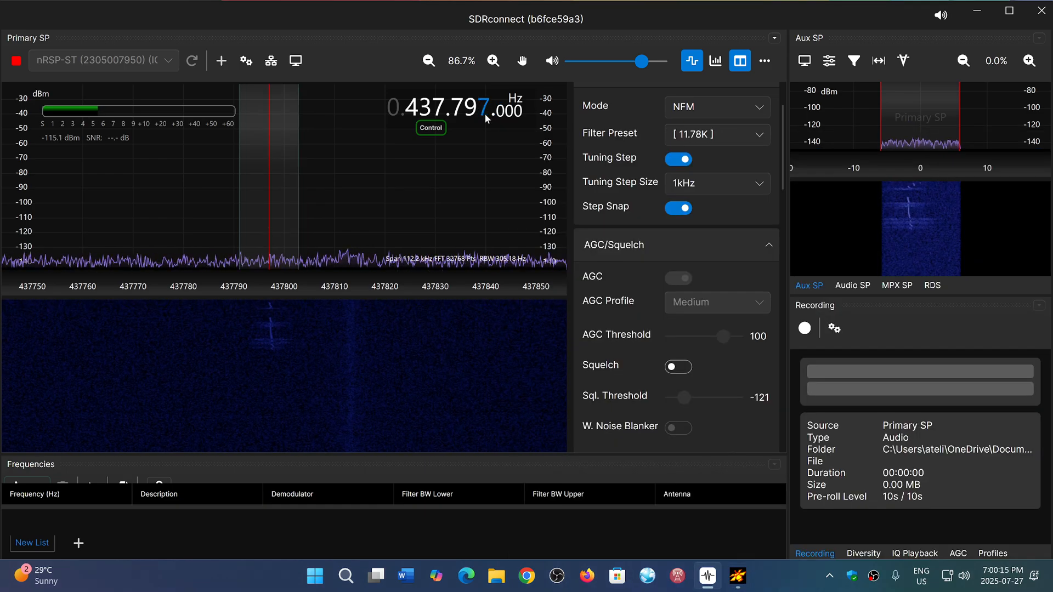
pyautogui.click(737, 575)
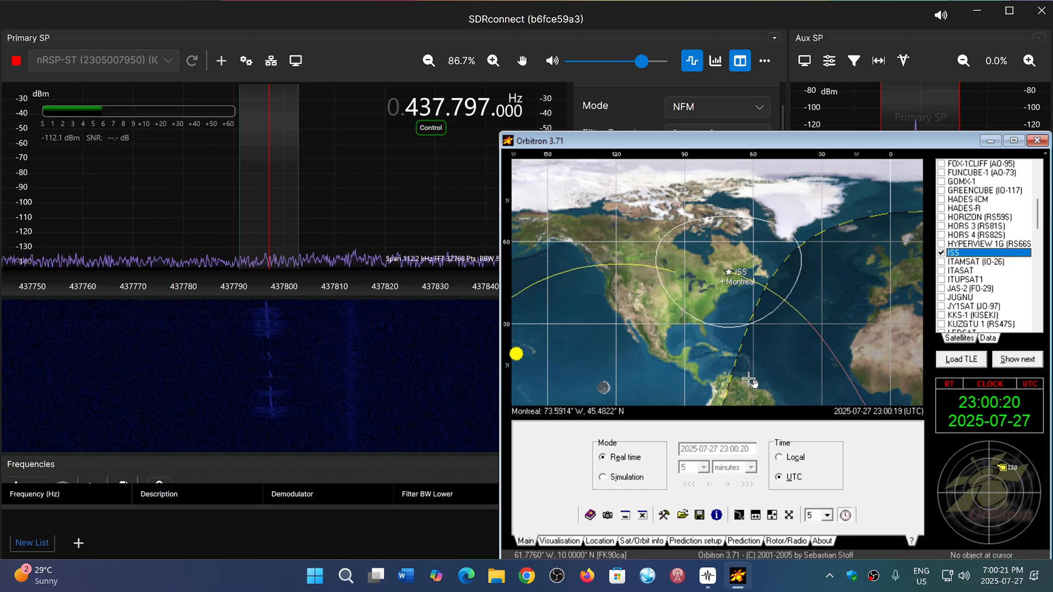
pyautogui.scroll(-2, 483, 112)
# Retune down through 437.795 to 437.793 MHz while checking the ISS position.
pyautogui.click(486, 115)
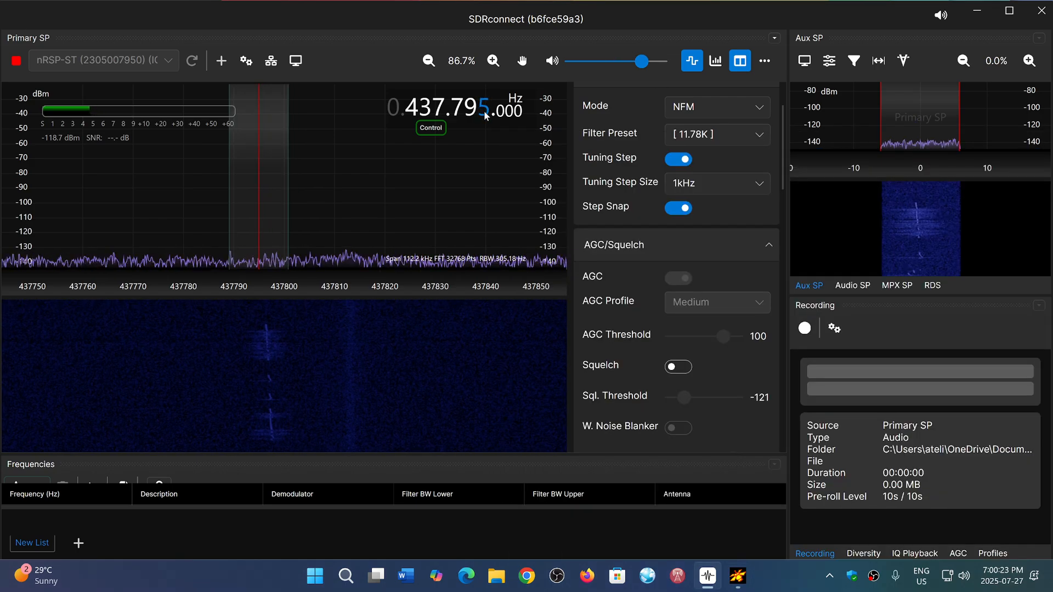
pyautogui.click(738, 578)
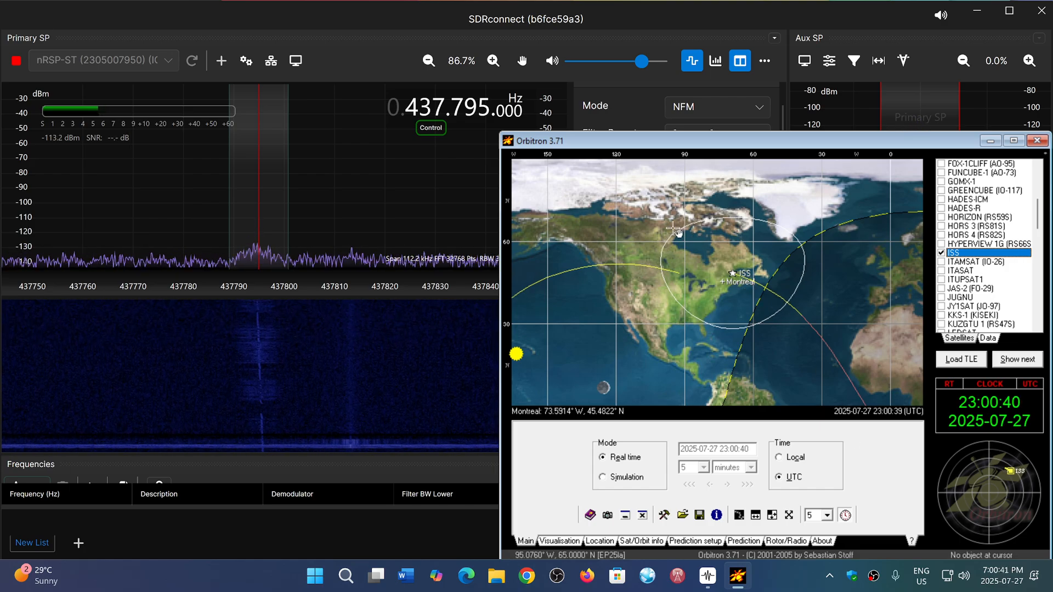
pyautogui.click(485, 114)
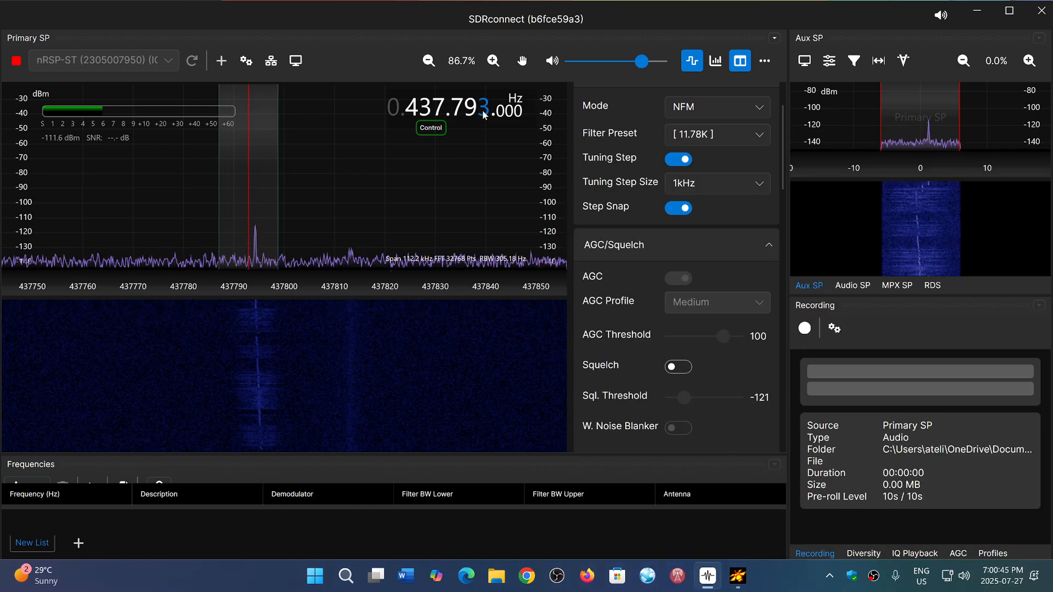
# Check the ISS map, then step the frequency down through 437.792 to 437.791 MHz.
pyautogui.click(738, 577)
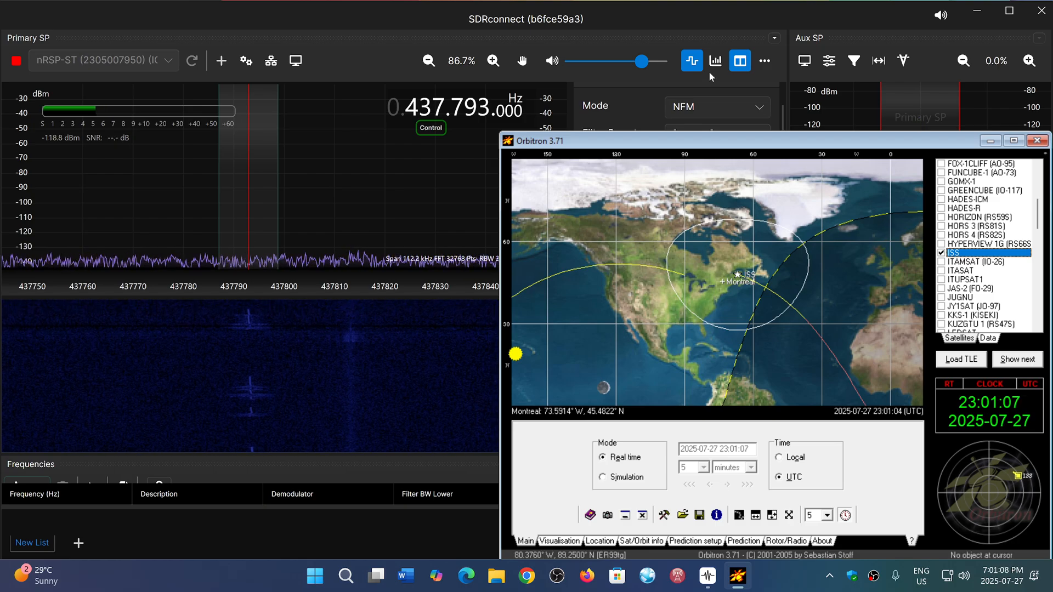
pyautogui.click(485, 119)
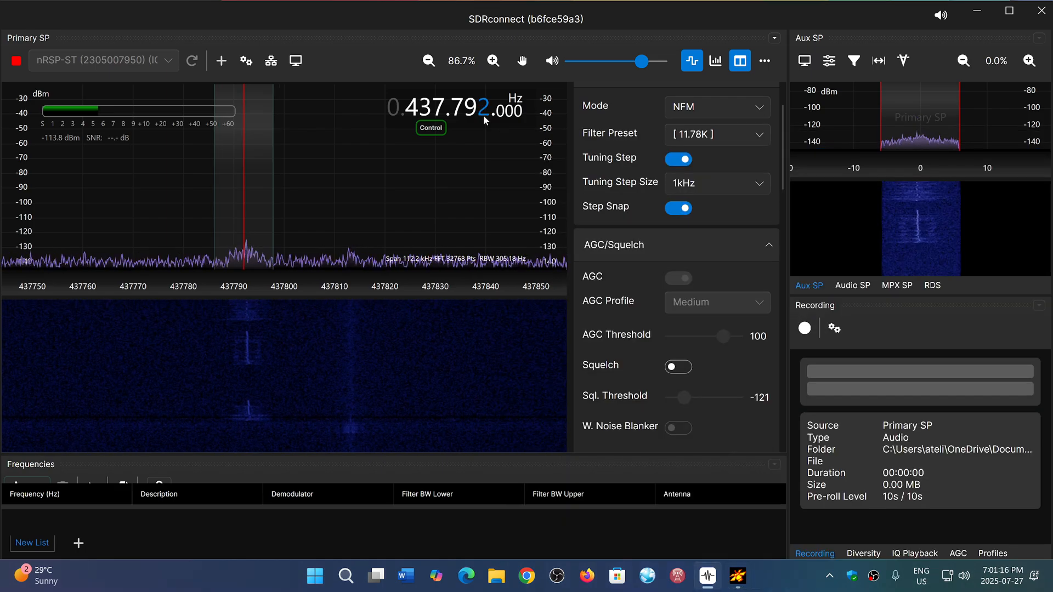
pyautogui.click(485, 116)
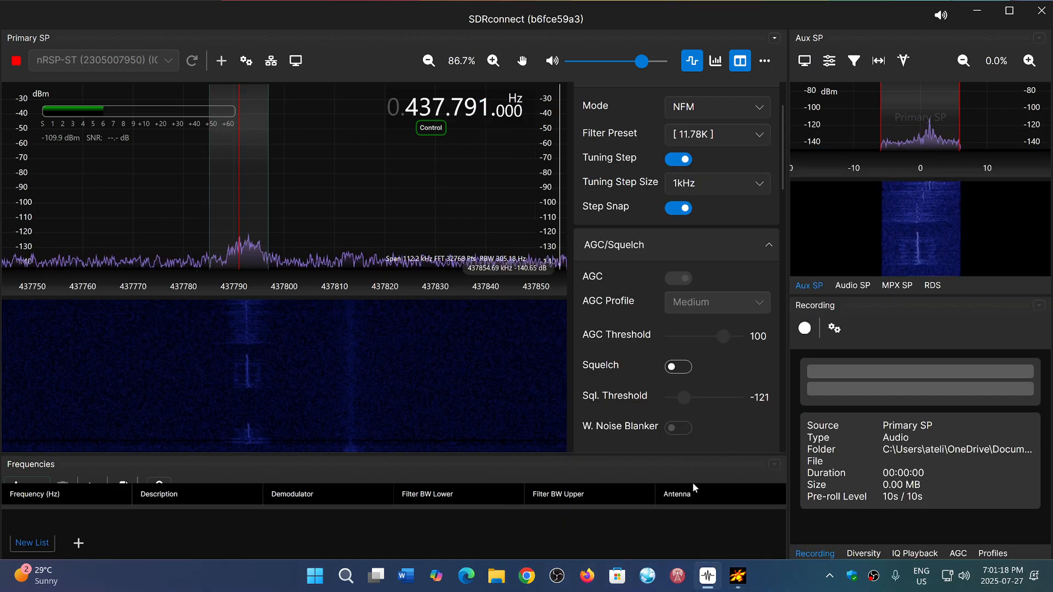
pyautogui.click(738, 574)
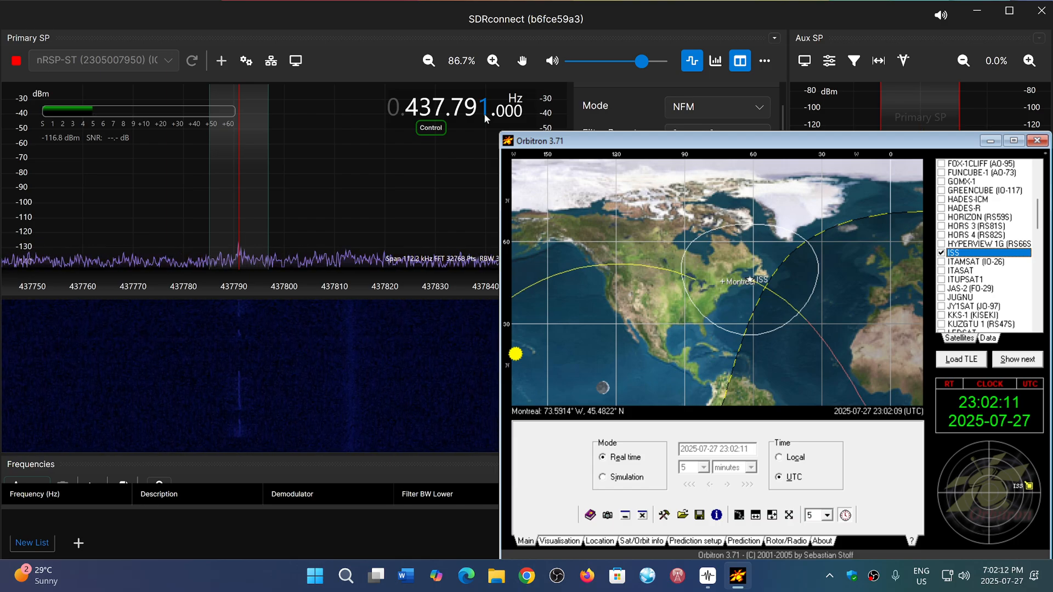
# Retune to 437.790 MHz, glance at the ISS map, and mute the receiver audio.
pyautogui.click(484, 113)
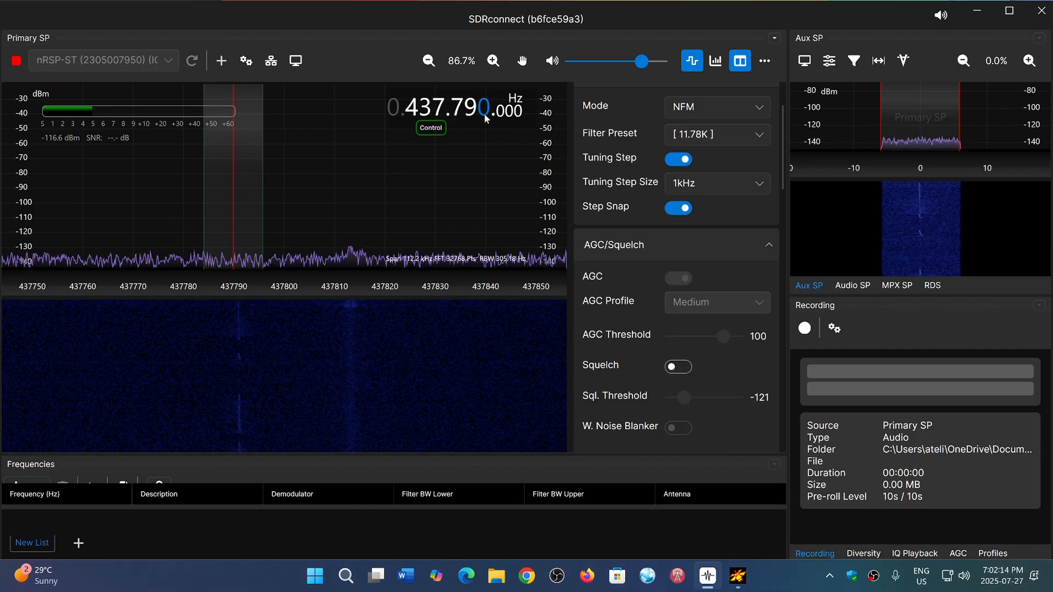
pyautogui.click(737, 575)
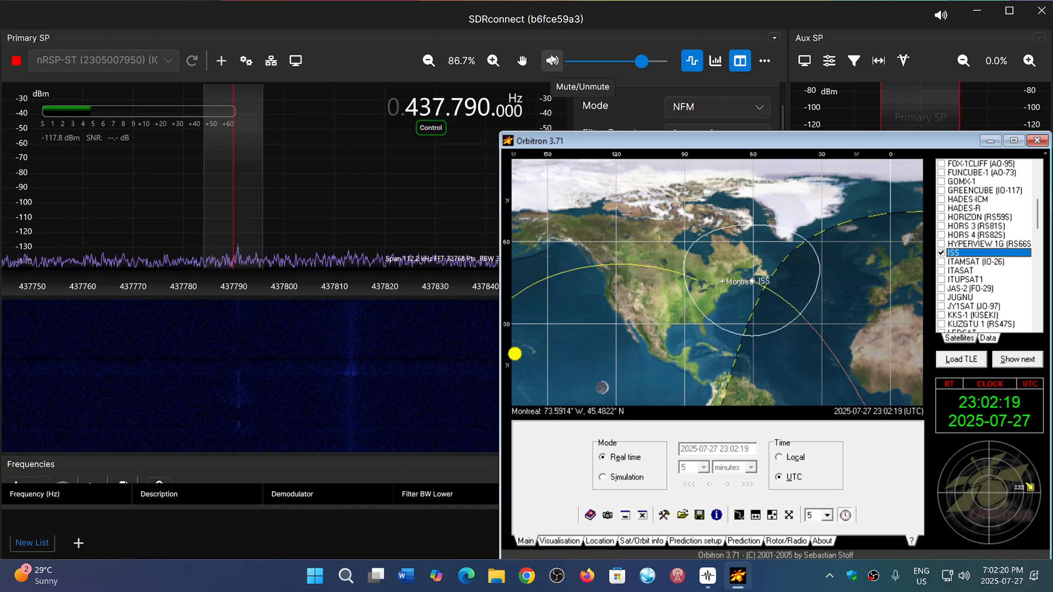
pyautogui.click(553, 61)
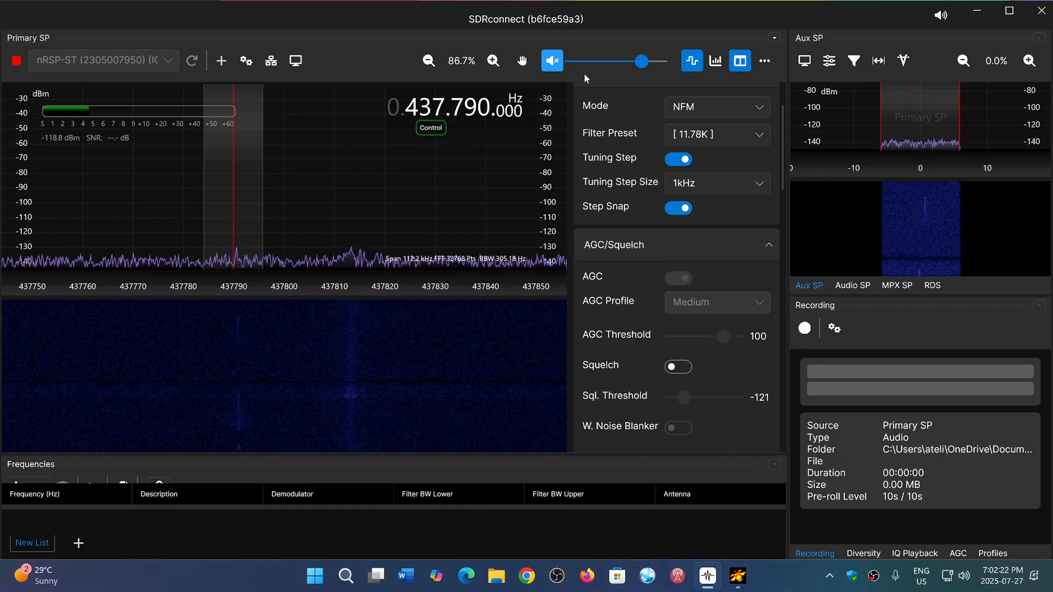
# Bring Orbitron's ISS map to the front, showing the station moving past Montreal.
pyautogui.click(738, 576)
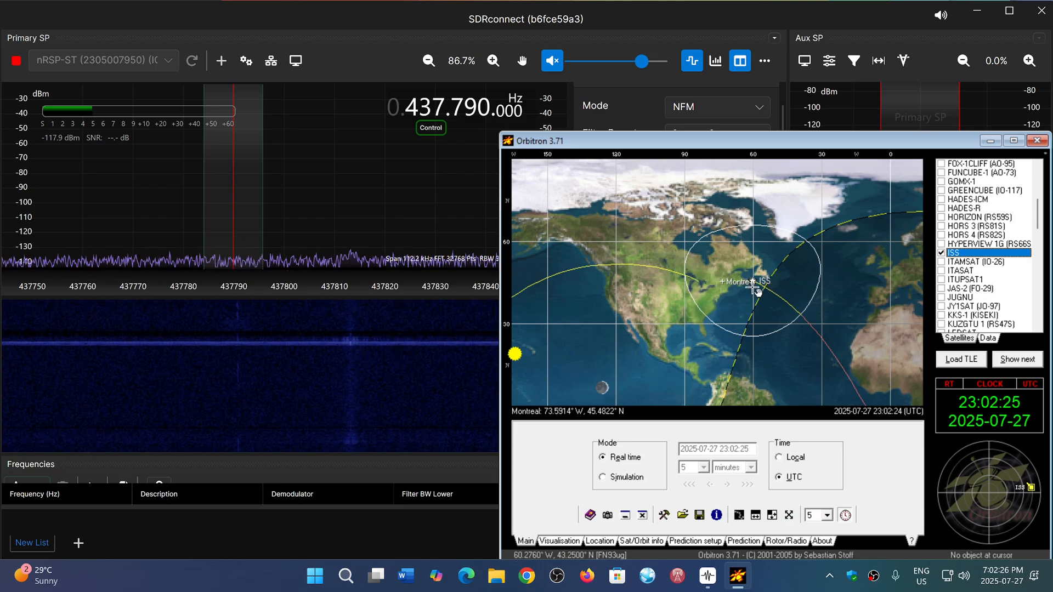